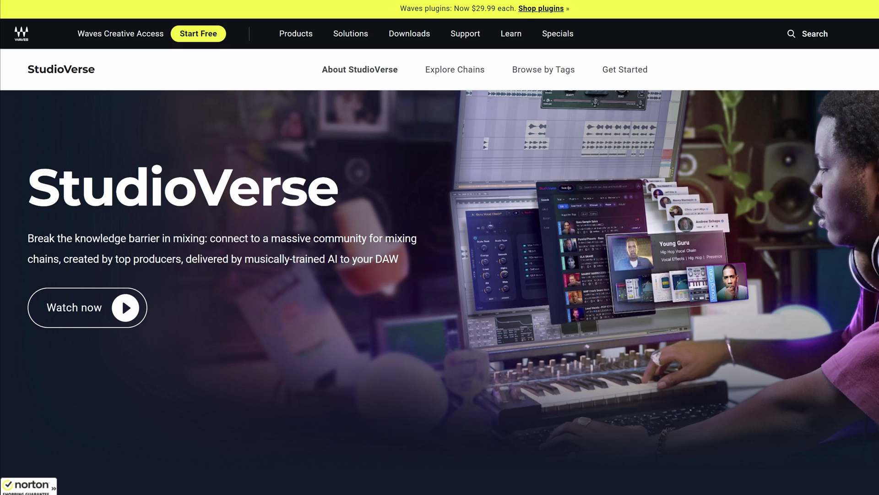
Load a OneKnob plugin from the Other category into the master rack's first slot.
scroll(696, 300, "down", 5)
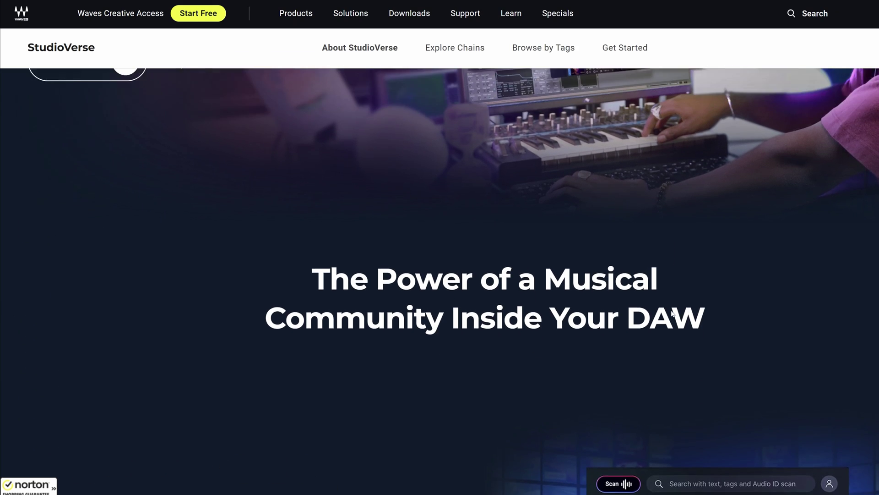
scroll(672, 312, "up", 5)
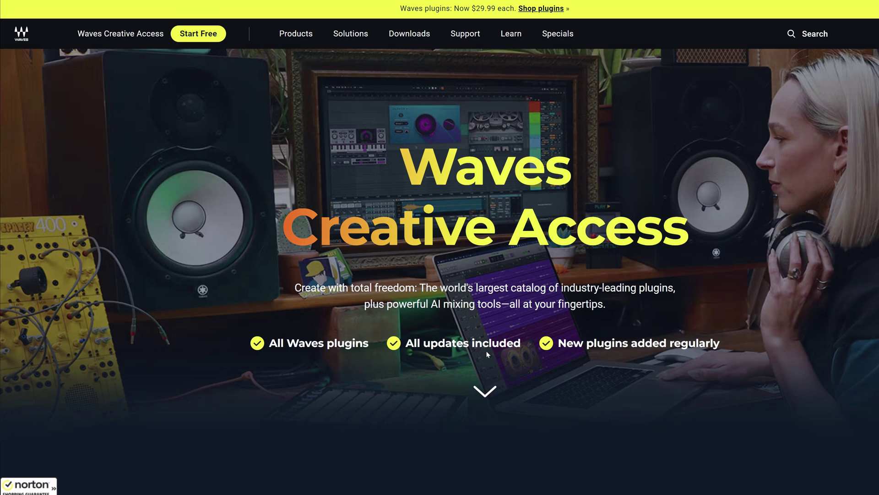
scroll(486, 353, "down", 8)
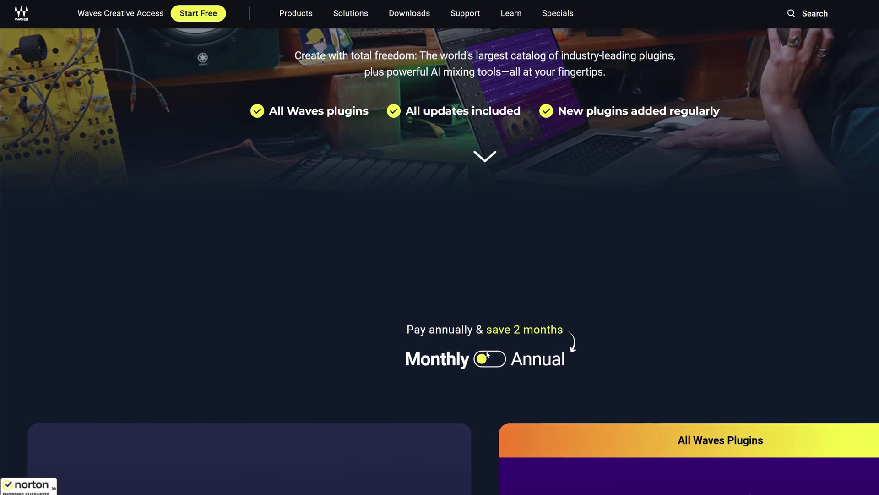
scroll(486, 354, "down", 5)
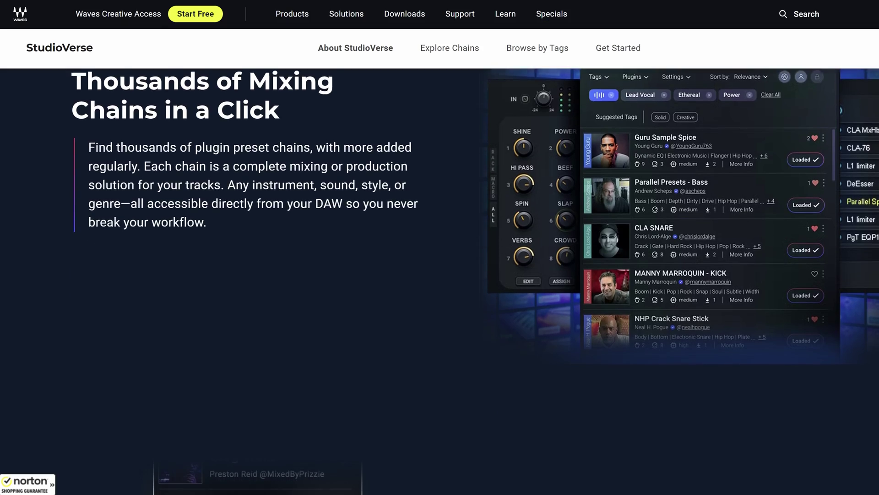
scroll(440, 275, "down", 7)
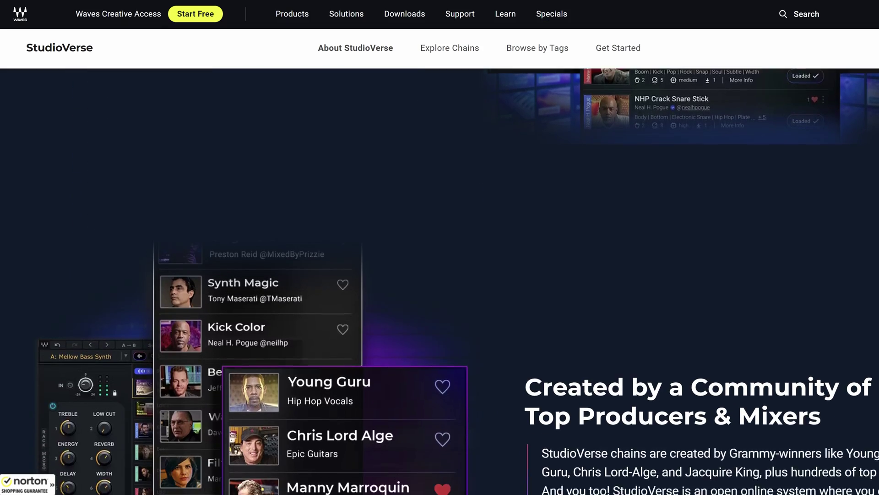
scroll(440, 275, "down", 8)
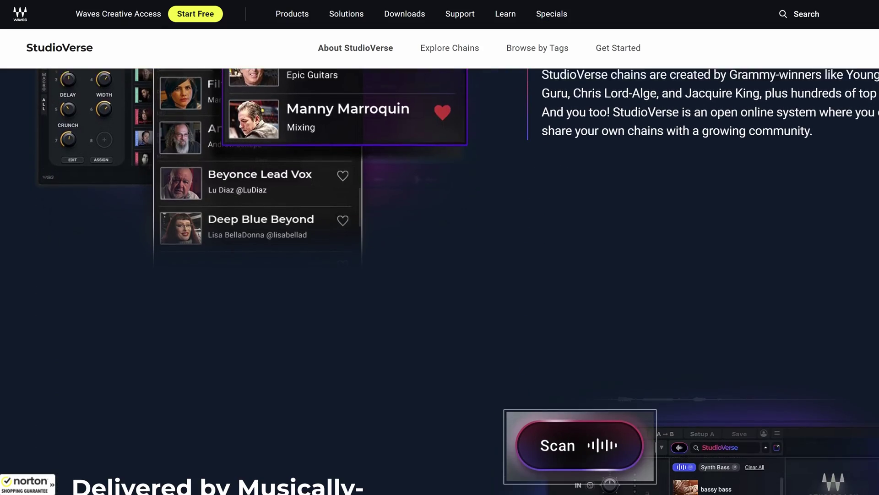
scroll(440, 275, "down", 4)
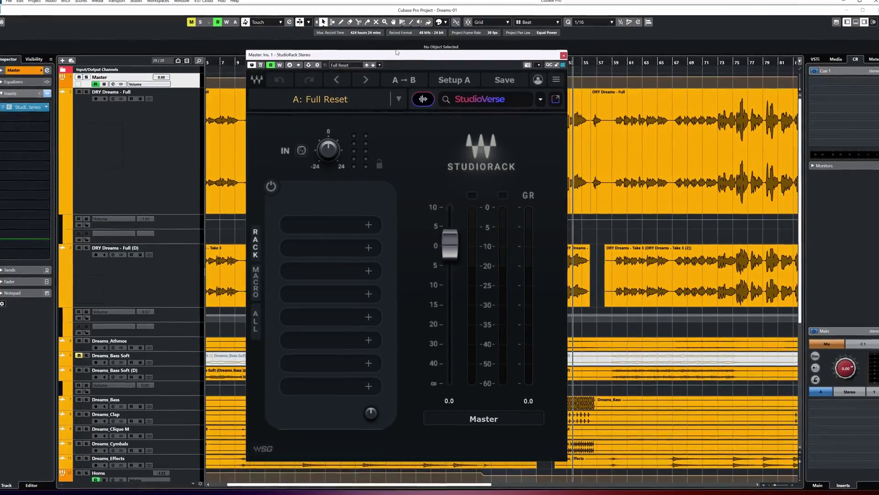
left_click(365, 225)
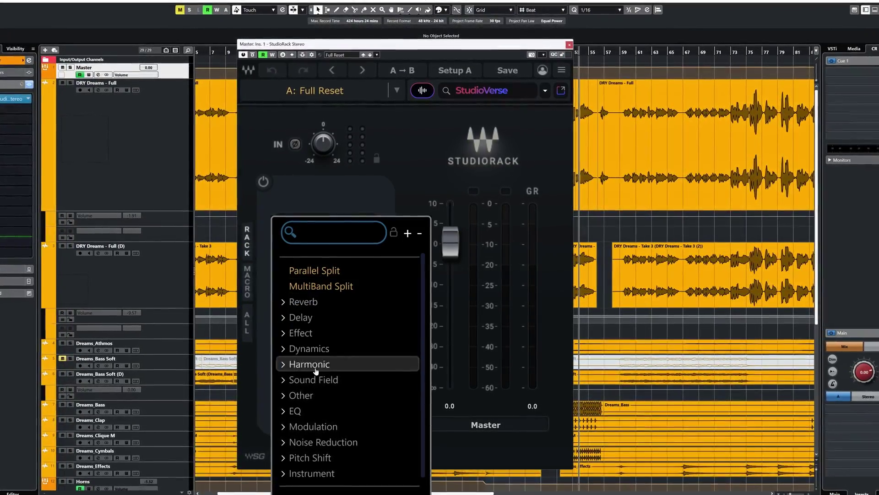
left_click(281, 396)
scroll(348, 403, "down", 6)
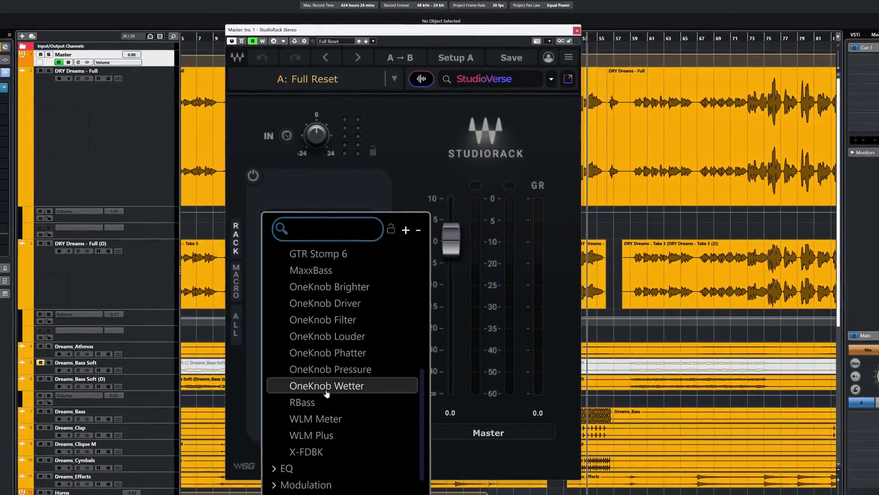
left_click(337, 341)
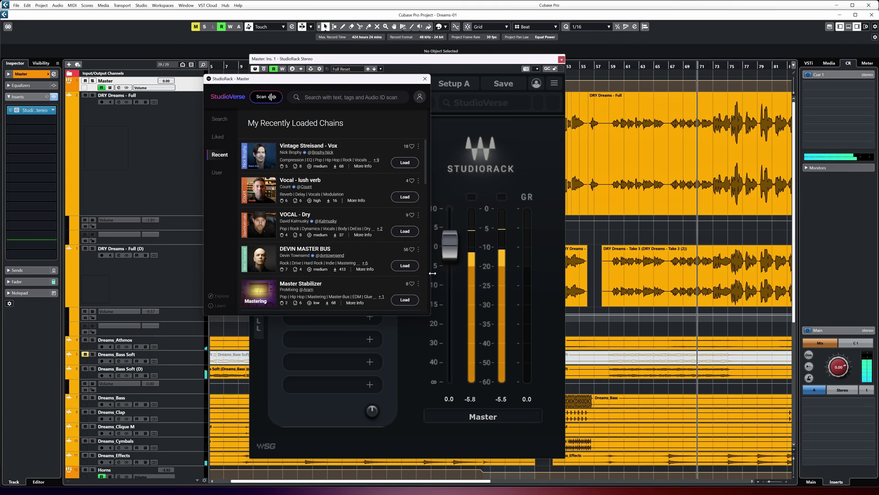
Widen the StudioVerse chain browser to the right and stretch it taller.
left_click_drag(434, 269, 760, 270)
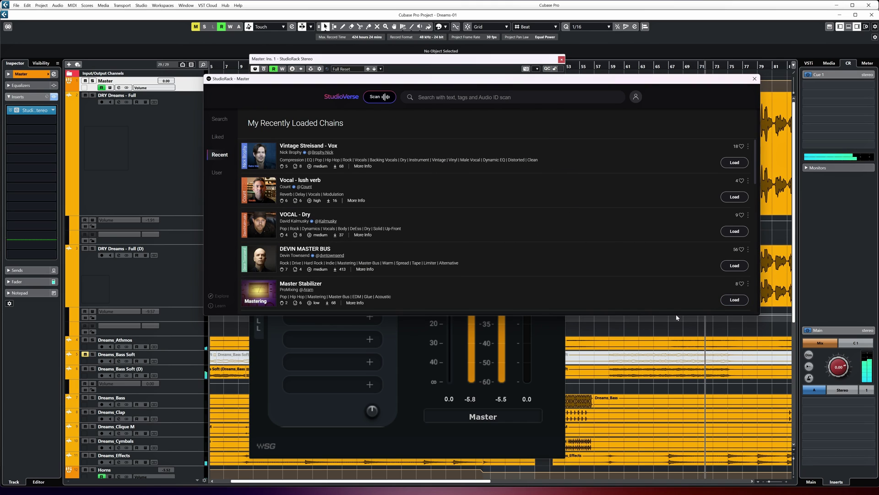
left_click_drag(676, 316, 676, 413)
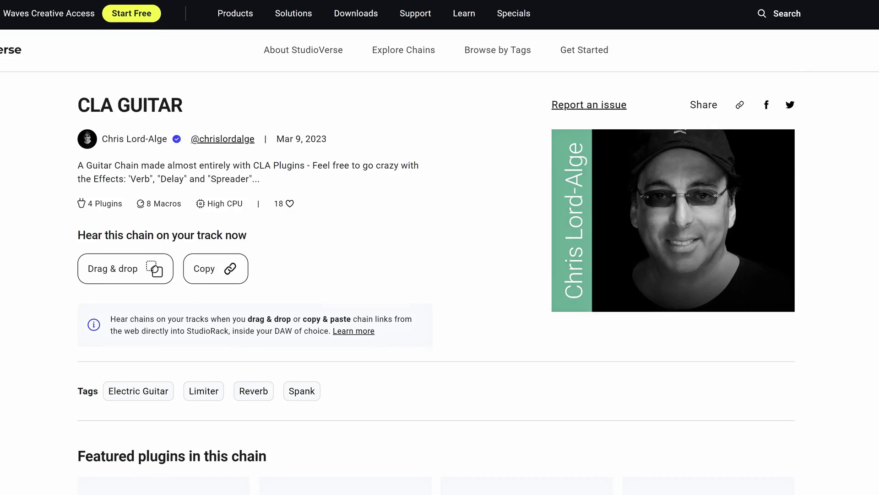
scroll(435, 284, "down", 1)
scroll(435, 284, "down", 6)
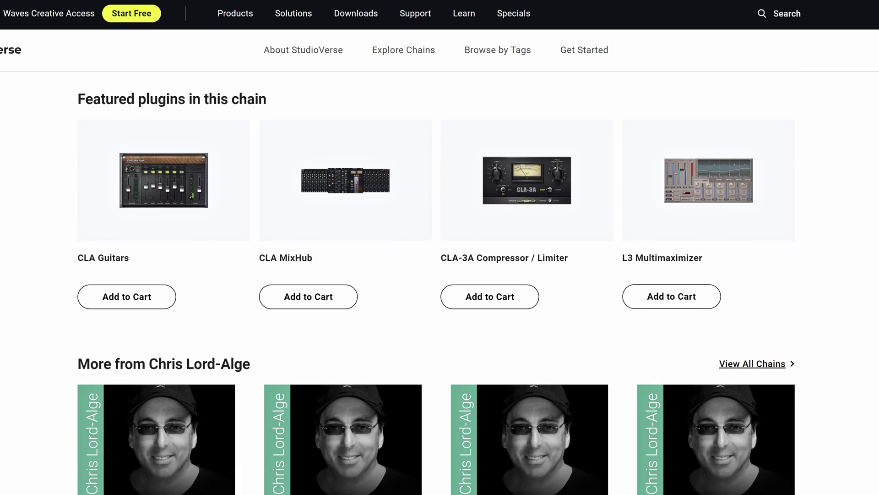
scroll(435, 284, "up", 3)
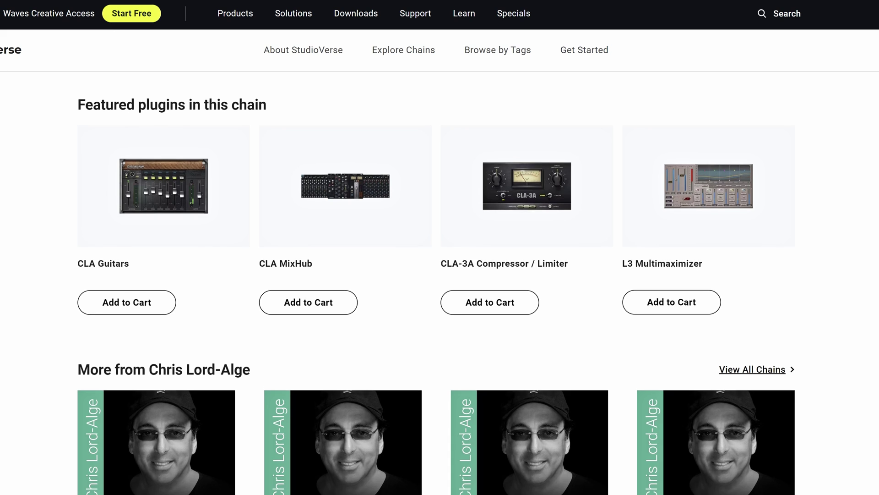
scroll(435, 284, "up", 1)
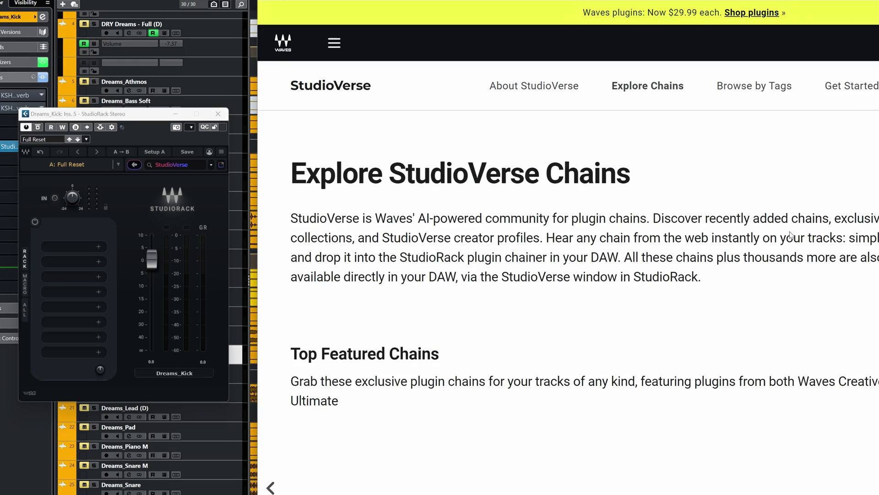
Copy the chain link of Andrew Scheps' Parallel Presets - Bass card.
scroll(790, 234, "down", 5)
mouse_move(695, 273)
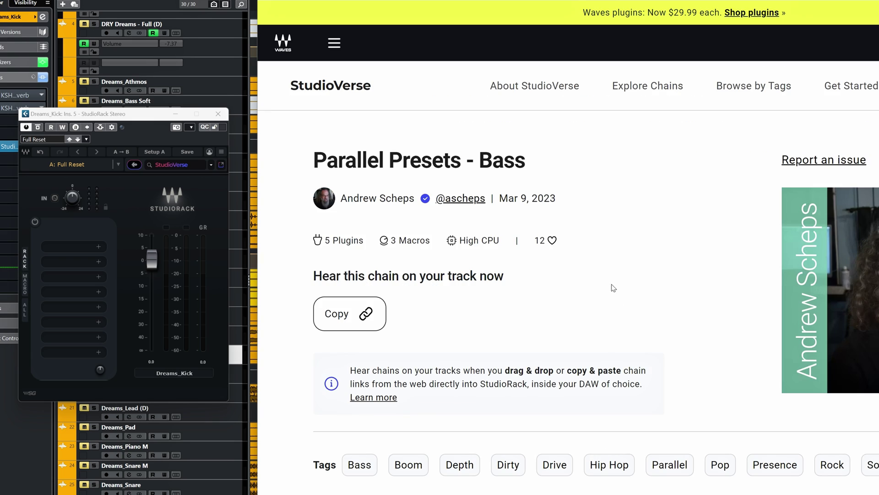
scroll(614, 281, "down", 3)
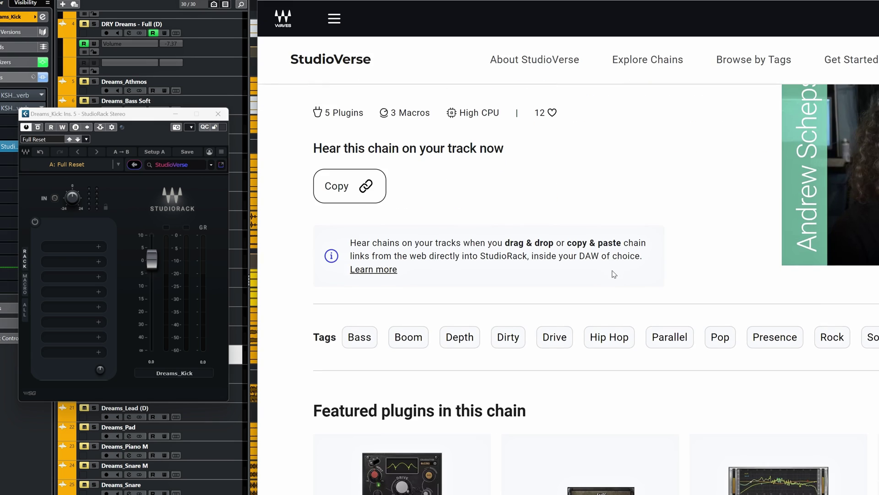
scroll(613, 275, "up", 3)
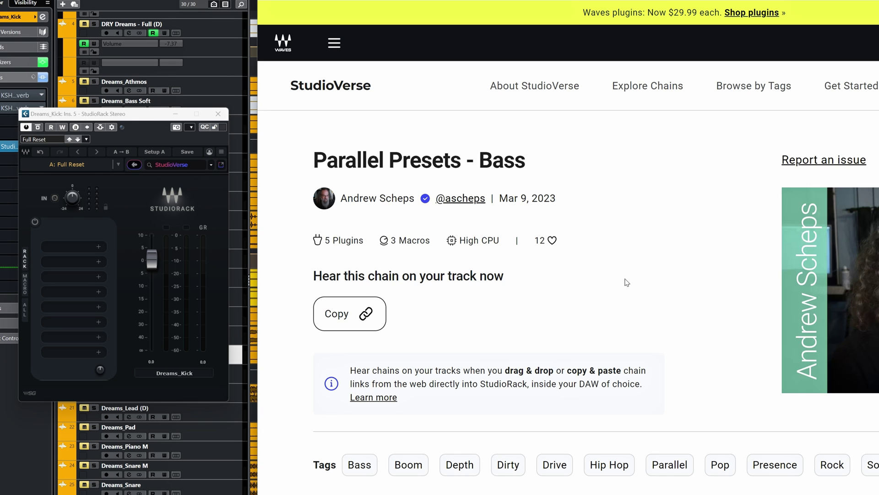
left_click(344, 320)
Load the pasted Parallel Presets - Bass link and show its Parallel Split chains in Rack view.
left_click(173, 165)
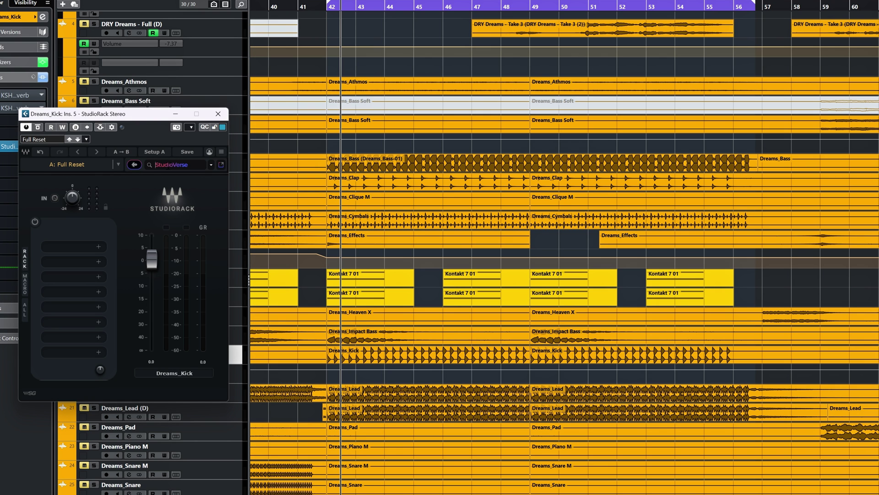
key("Return")
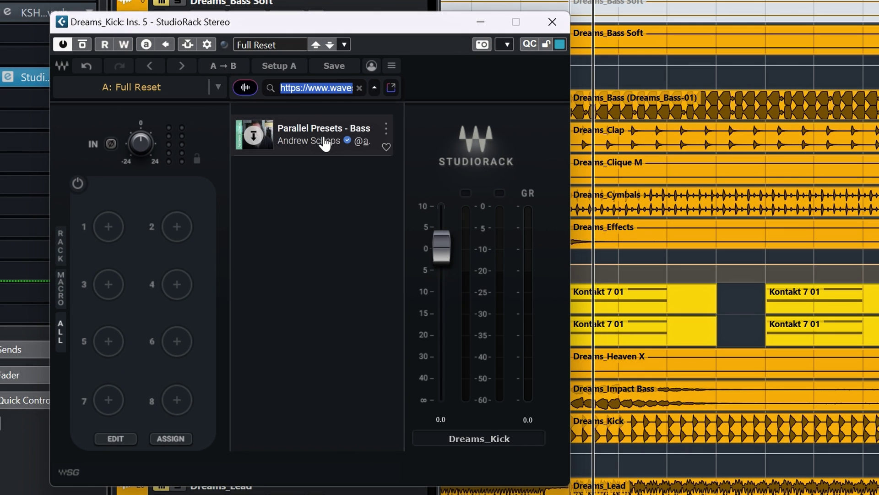
left_click(60, 253)
left_click(123, 250)
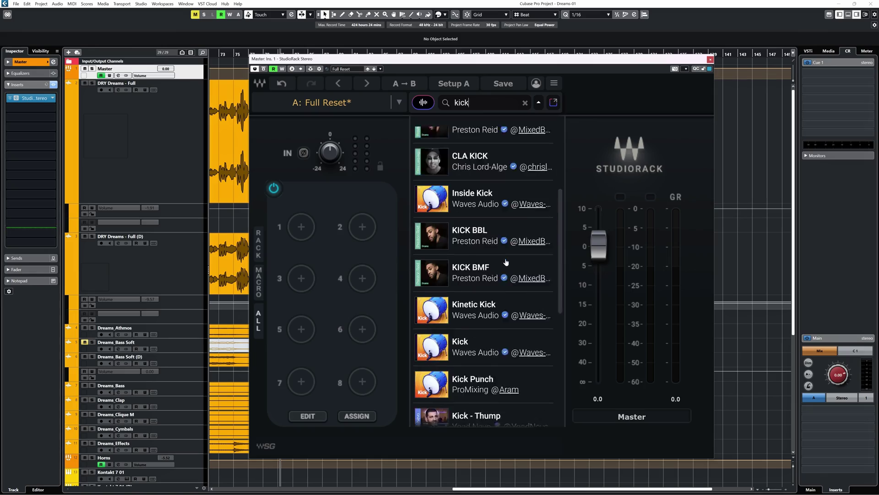
scroll(505, 265, "down", 5)
Pop the kick chain search results out into a separate StudioVerse window.
scroll(505, 265, "up", 10)
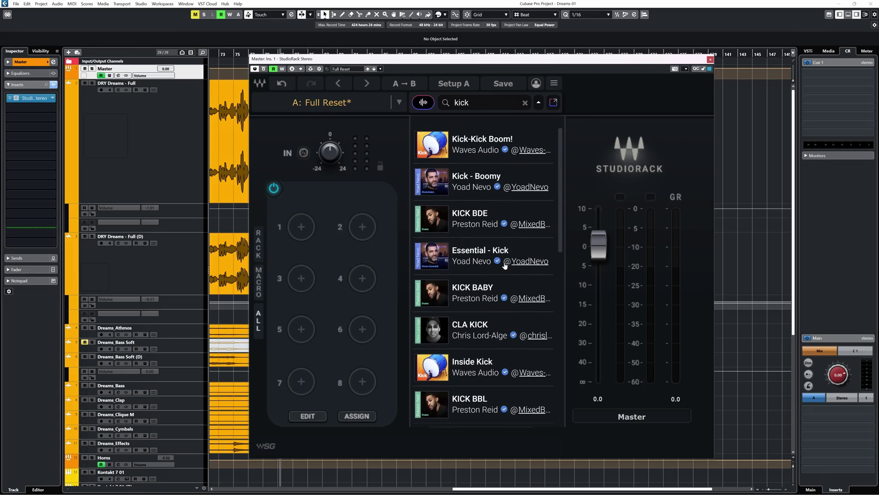
left_click(553, 105)
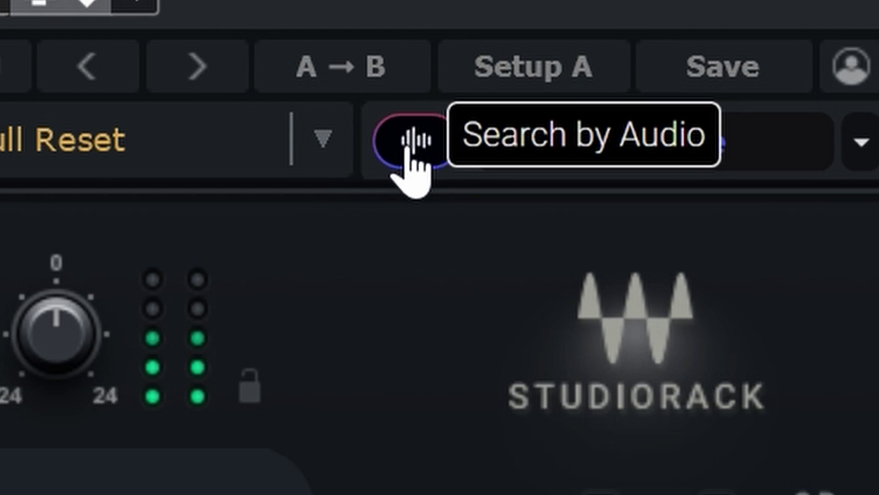
Analyse the kick track's audio for matching chains and load Thumping D&B Kicks - Sizzle.
left_click(455, 221)
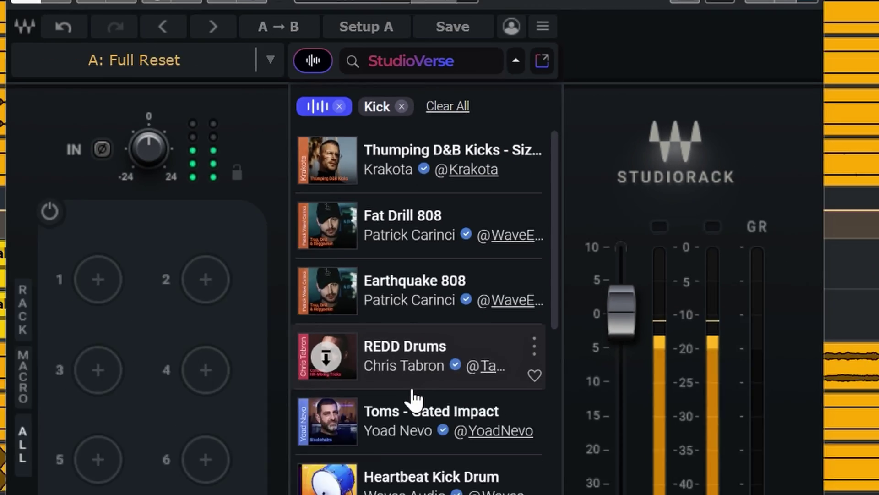
scroll(428, 270, "down", 10)
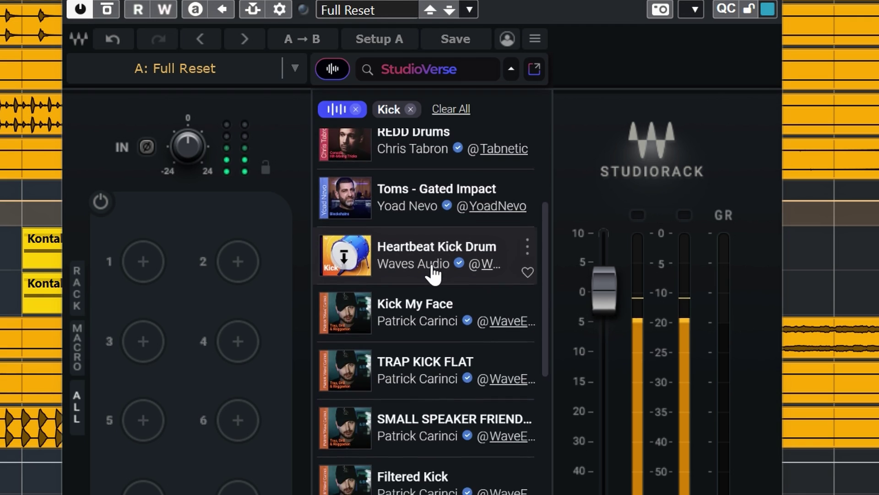
scroll(438, 284, "down", 3)
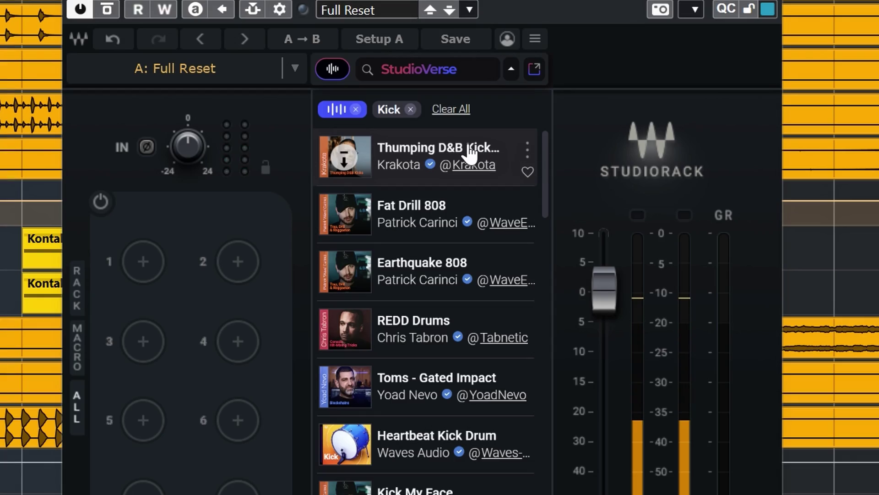
left_click(341, 156)
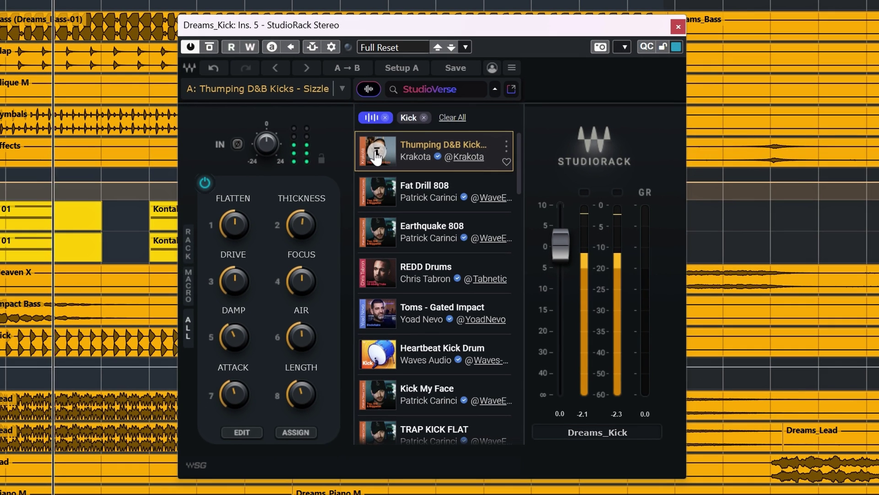
Show the kick chain's plugin slots and open the MultiBnd Splt's band chains.
left_click(189, 251)
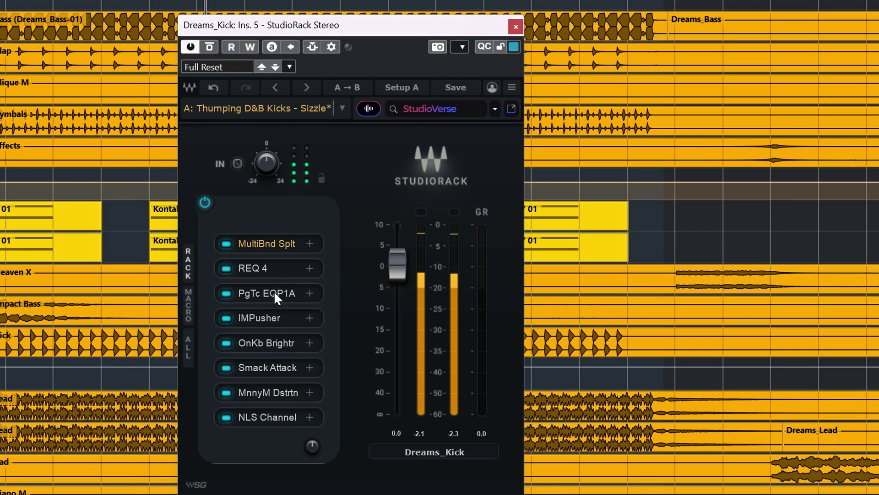
left_click(205, 202)
left_click(257, 245)
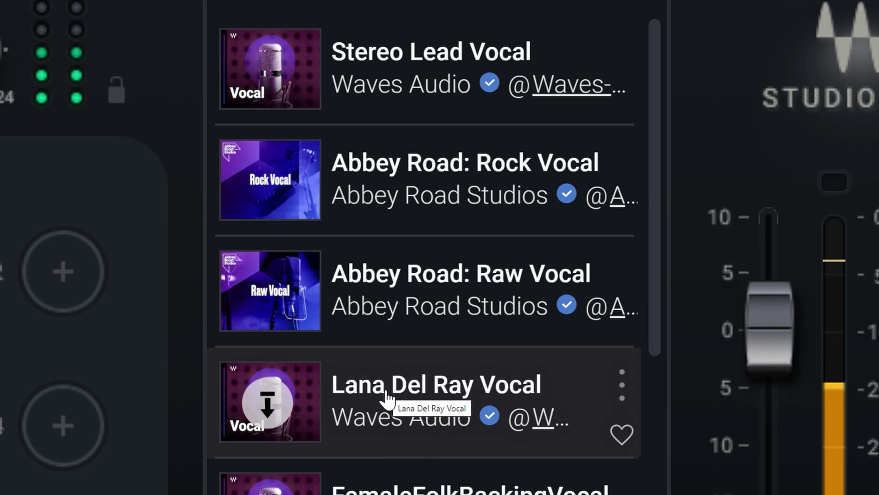
Load Female Lead Vocal onto DRY Dreams - Full and show its rack plugins.
scroll(412, 348, "down", 5)
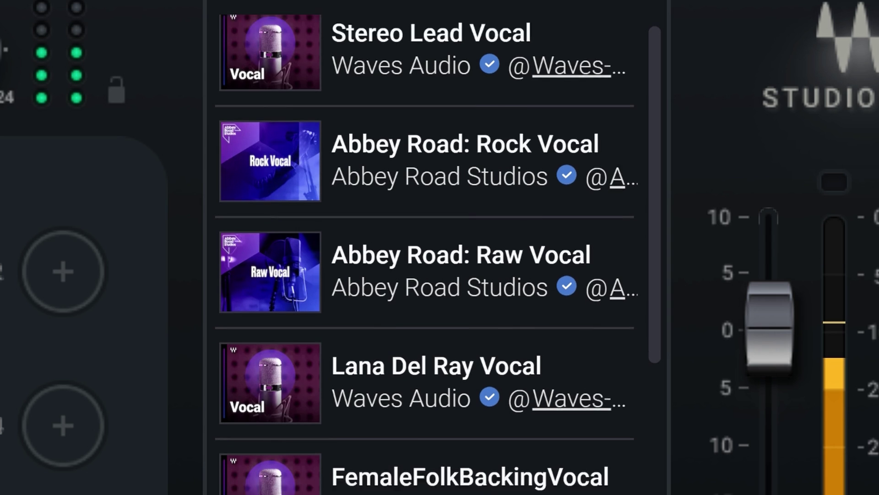
scroll(432, 467, "down", 8)
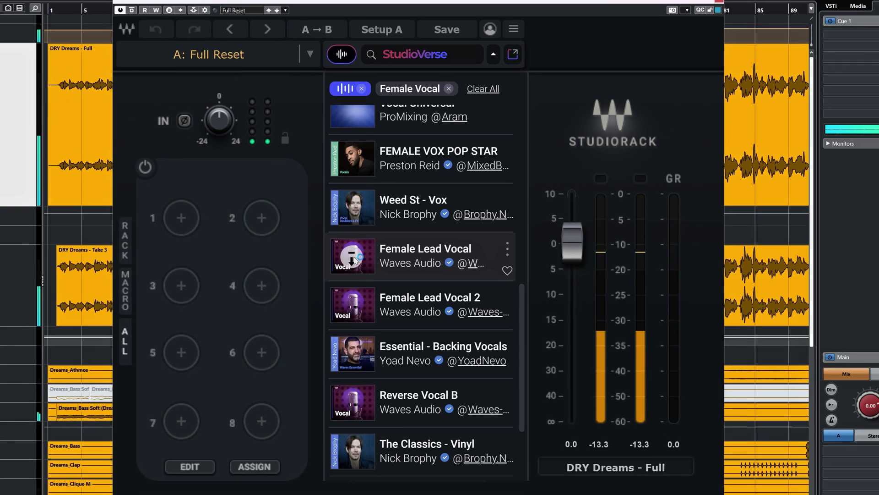
left_click(271, 364)
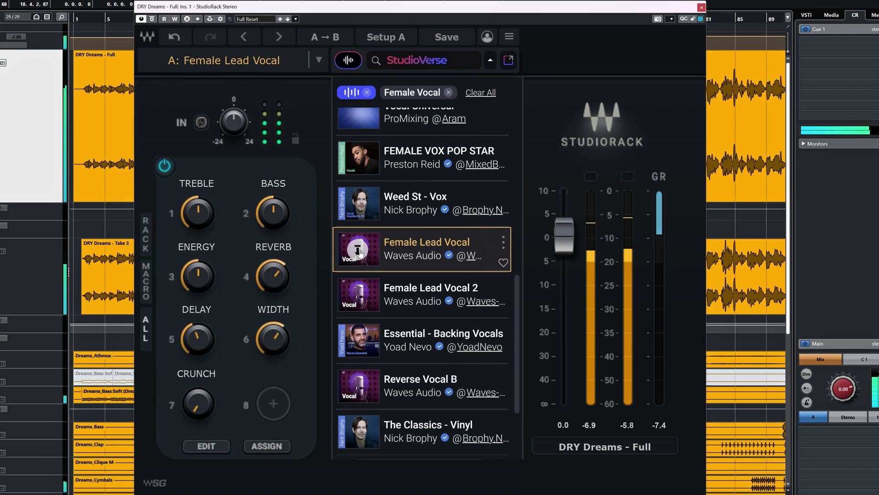
left_click(359, 251)
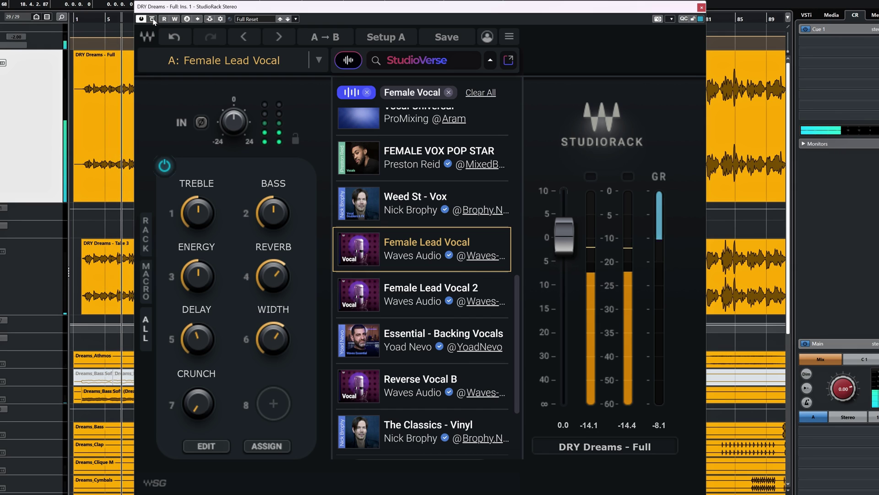
Open the vocal chain's Parallel Split sub-chains, then shrink and reposition the StudioRack window.
left_click(146, 239)
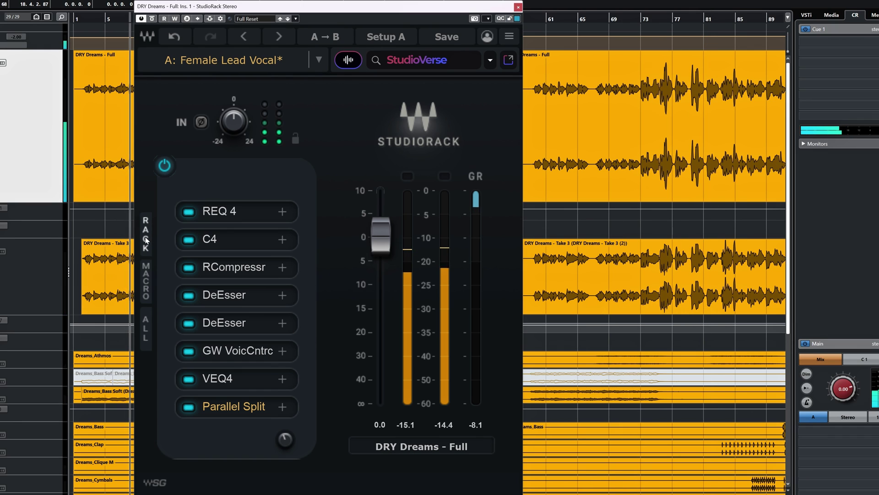
left_click(242, 409)
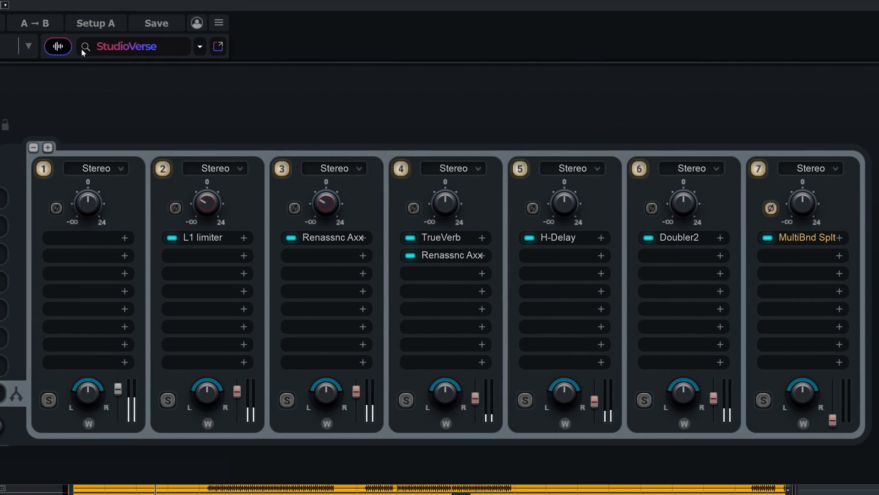
left_click(219, 23)
left_click(247, 77)
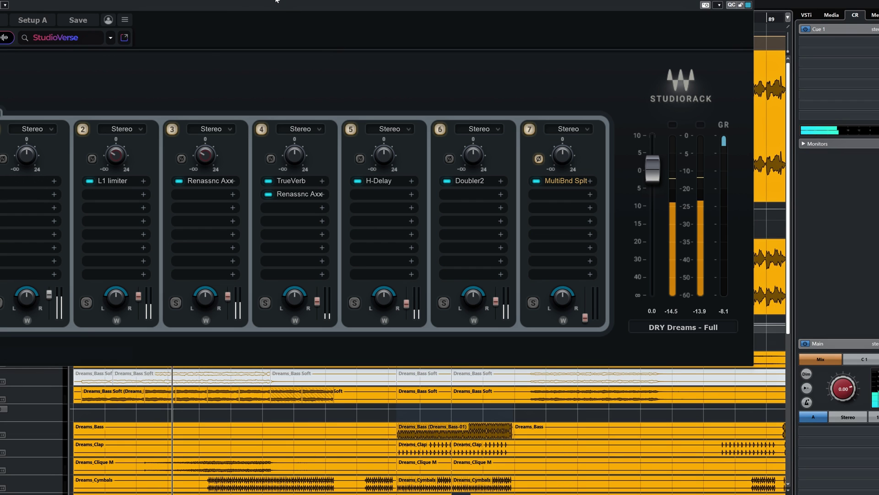
left_click_drag(277, 0, 380, 57)
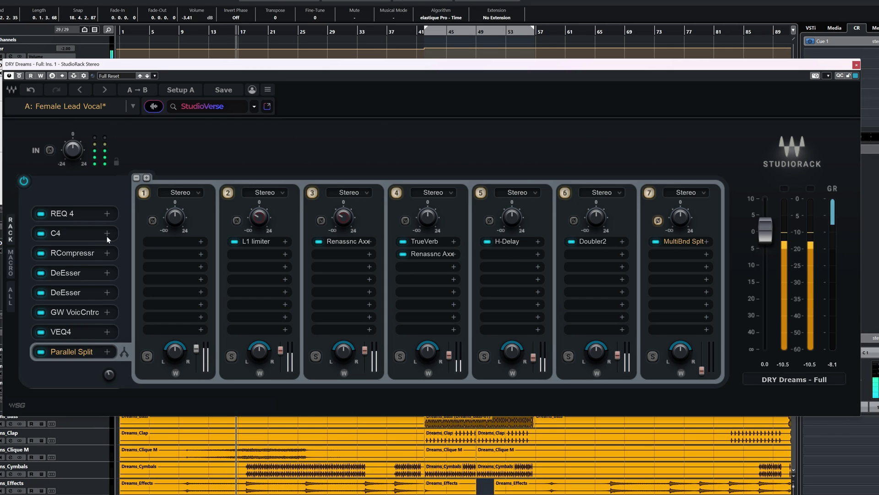
Check the REQ 4 settings, then lower the RCompressor threshold to -13.3.
left_click(69, 214)
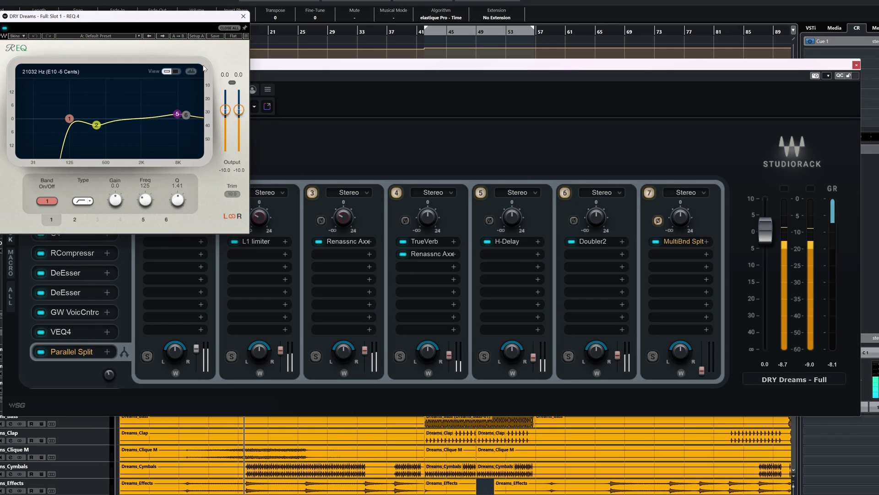
left_click(244, 16)
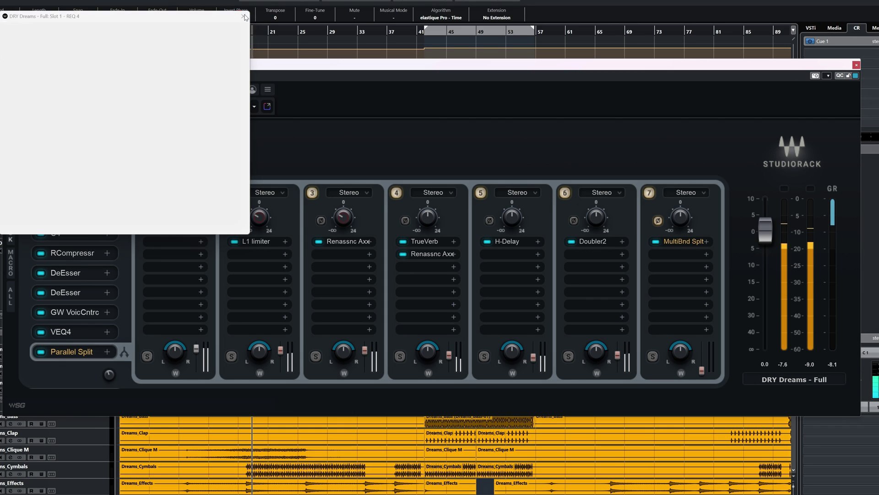
left_click(87, 252)
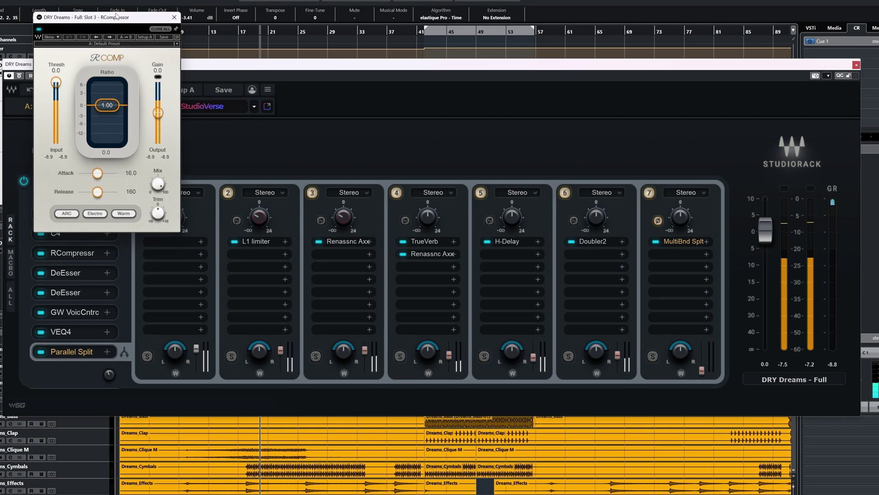
left_click_drag(113, 18, 278, 84)
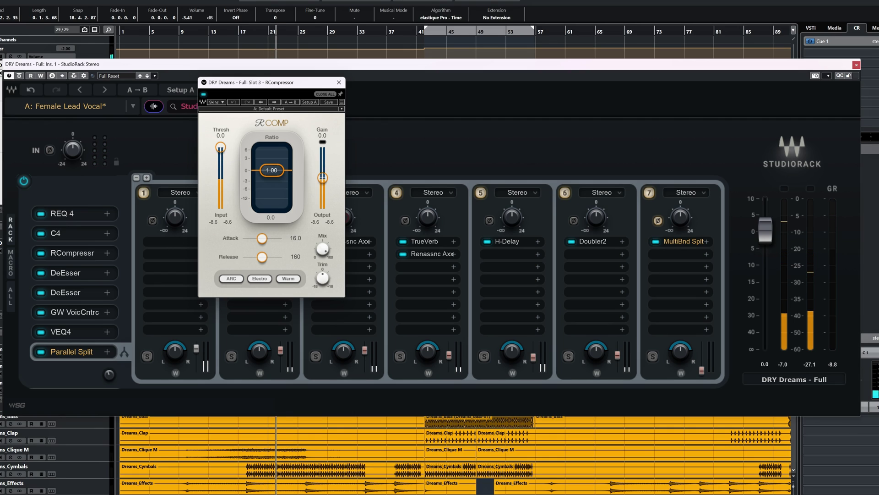
left_click_drag(220, 148, 221, 154)
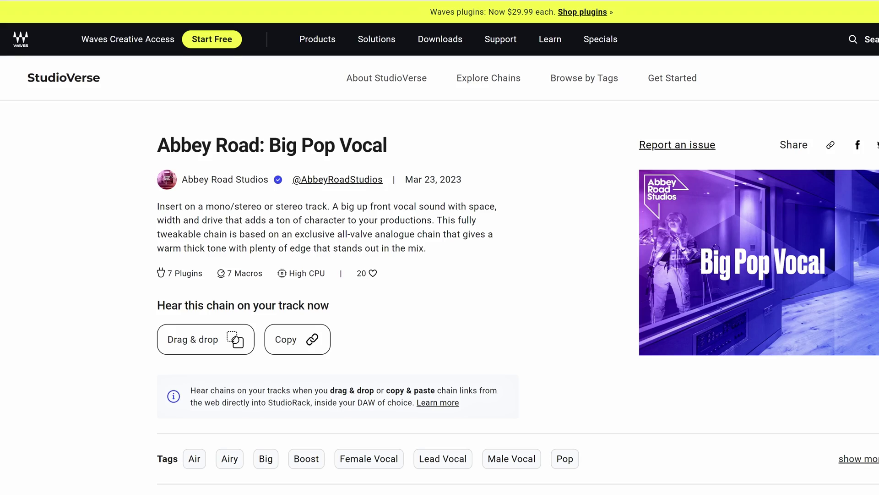
Open the Abbey Road J37 Tape product page from Big Pop Vocal's Featured plugins.
scroll(439, 248, "down", 8)
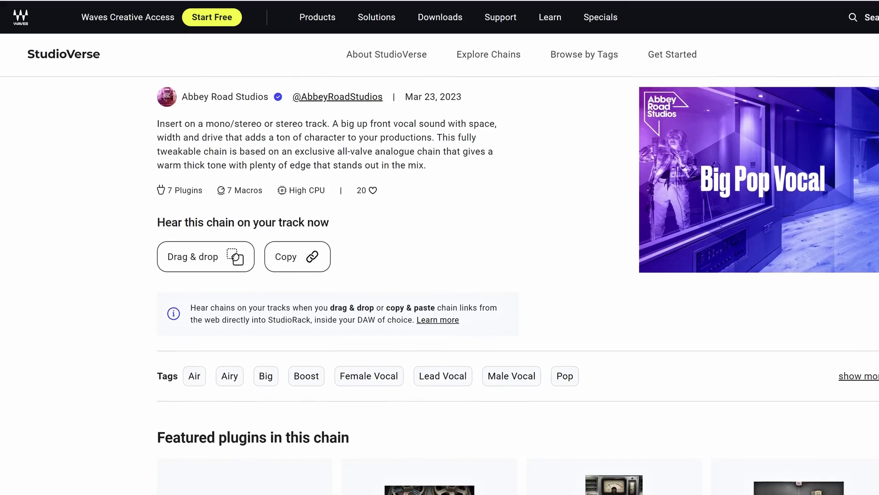
scroll(440, 275, "down", 1)
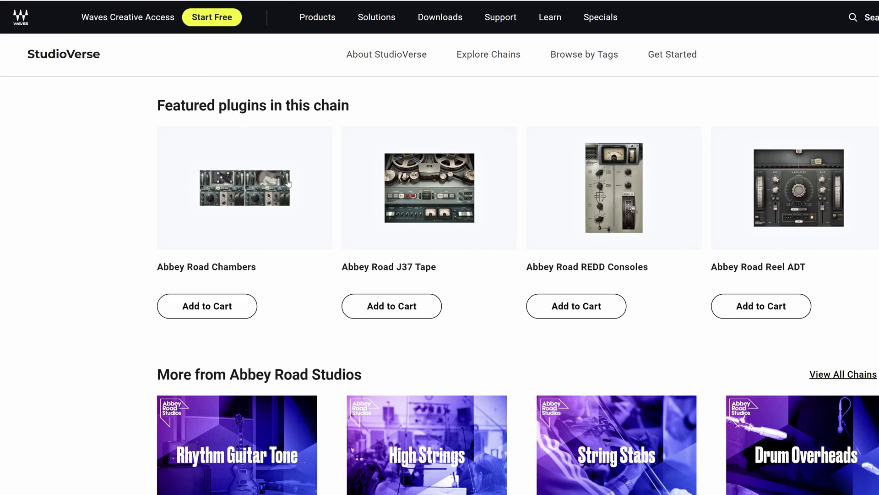
left_click(399, 206)
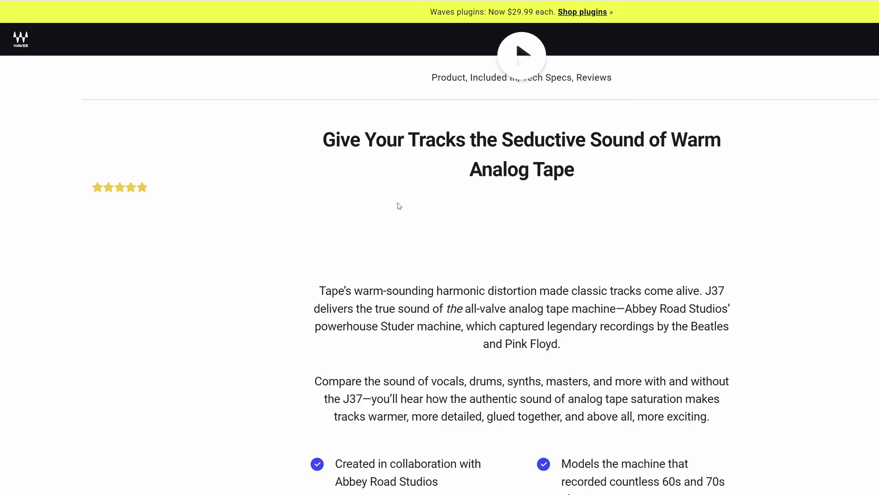
scroll(399, 206, "down", 4)
scroll(533, 202, "up", 4)
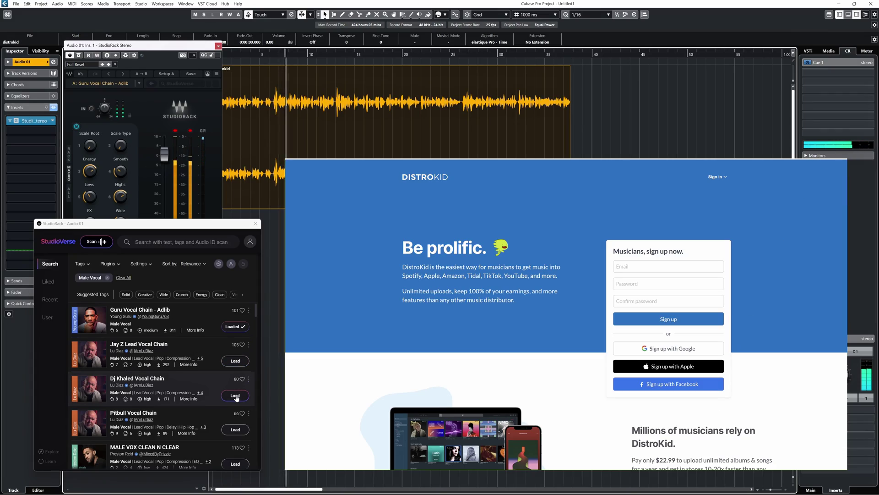
Load the Male Lead Vocal and Hip-Hop Vox Hook StudioVerse chains to audition them.
scroll(216, 382, "down", 5)
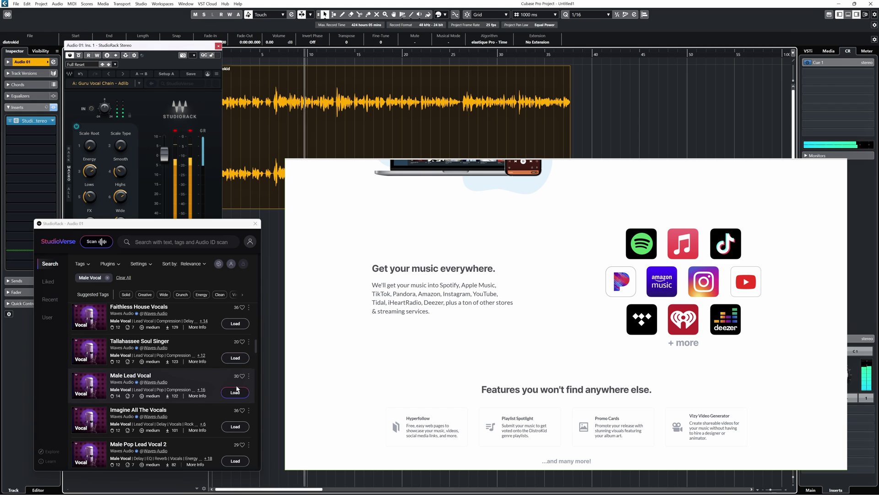
left_click(235, 392)
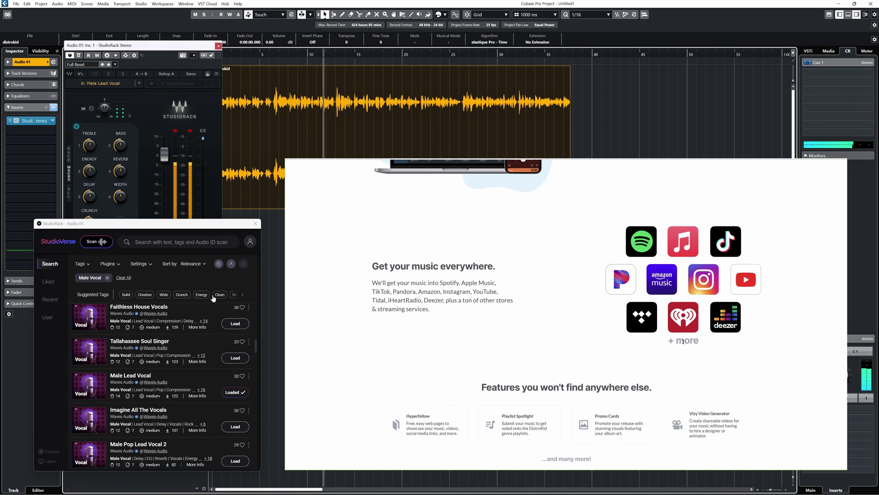
scroll(207, 349, "down", 5)
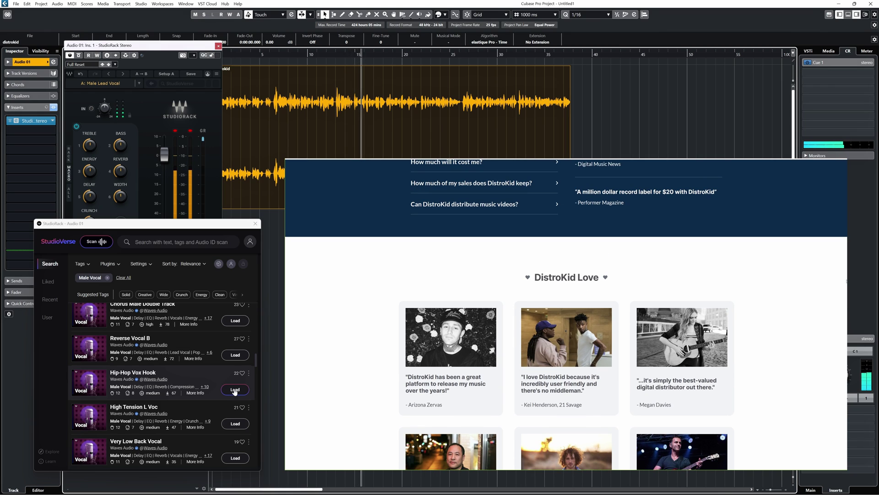
left_click(235, 390)
Audition the Tracheotomy Dub Delay Male Vocals and Abbey Road: Rock Vocal chains, then browse more Male Vocal results.
scroll(175, 393, "down", 5)
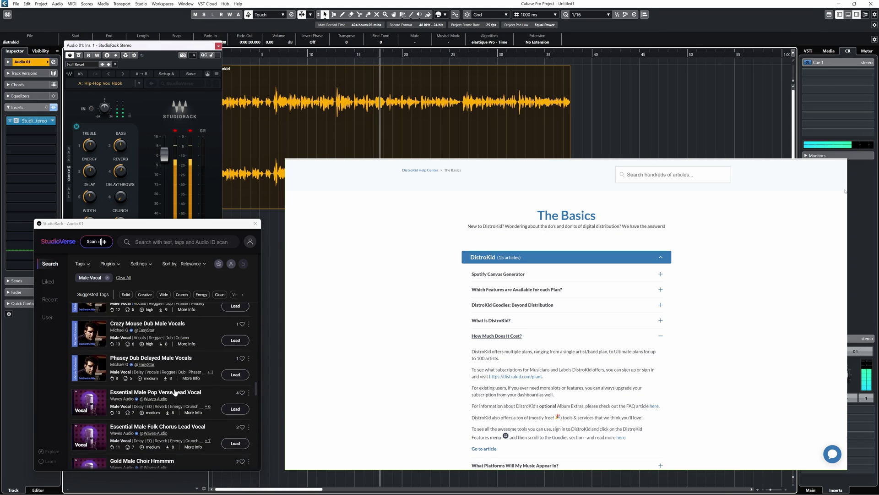
scroll(175, 392, "down", 3)
left_click(222, 395)
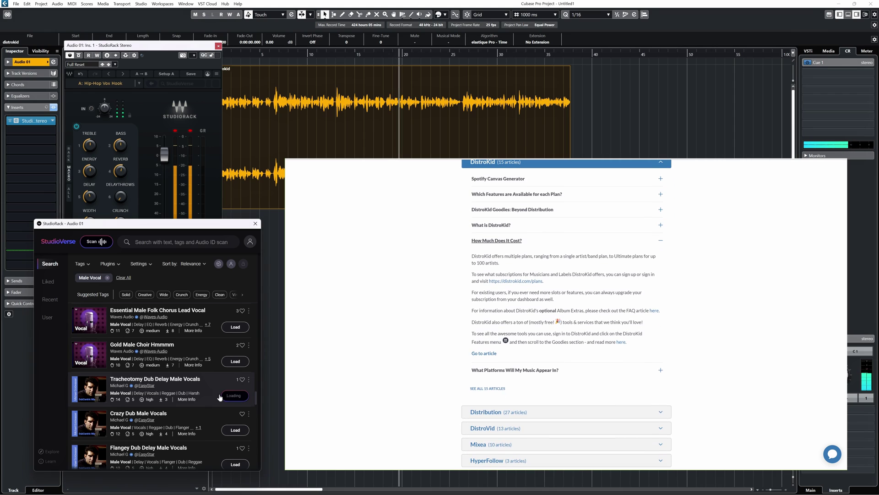
scroll(212, 401, "down", 6)
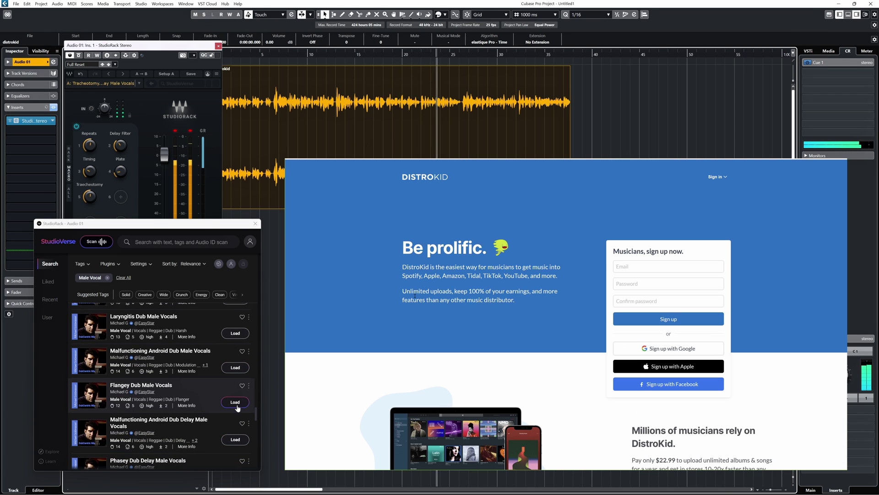
scroll(238, 407, "down", 5)
left_click(235, 389)
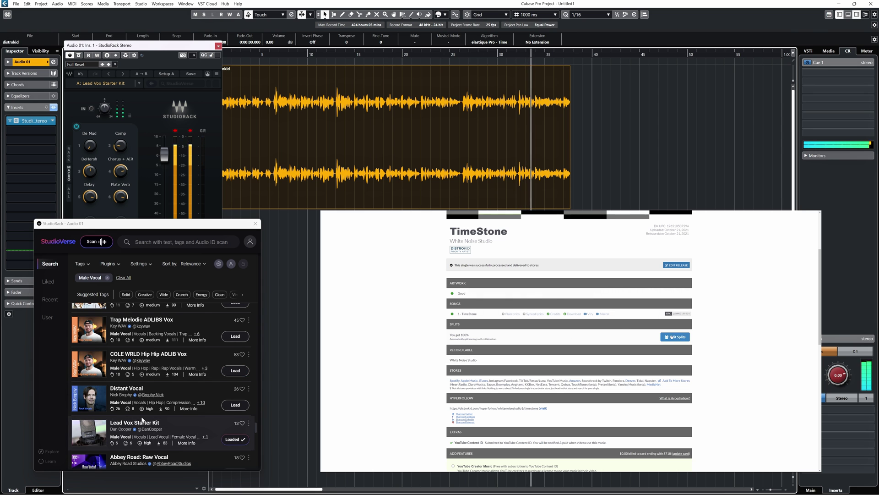
scroll(143, 419, "down", 3)
scroll(143, 418, "down", 6)
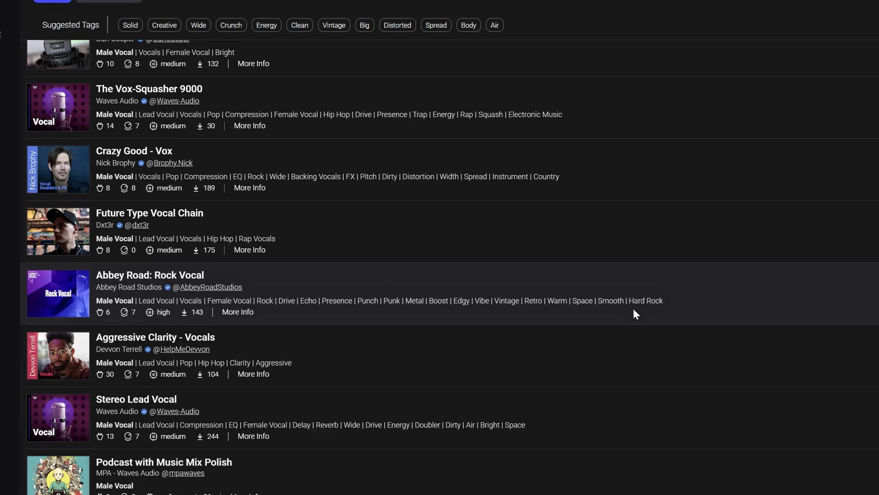
Scroll the Male Vocal chains list down to Console Vocal and Faithless House Vocals.
scroll(514, 280, "down", 3)
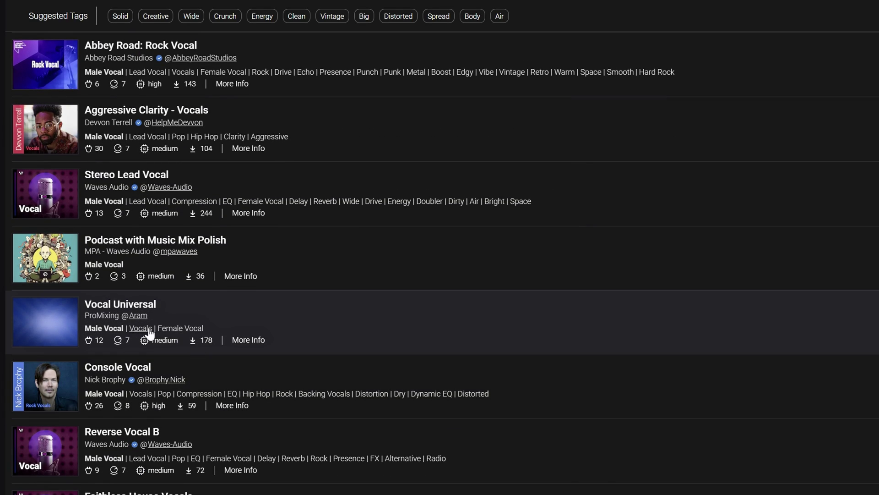
scroll(263, 226, "down", 7)
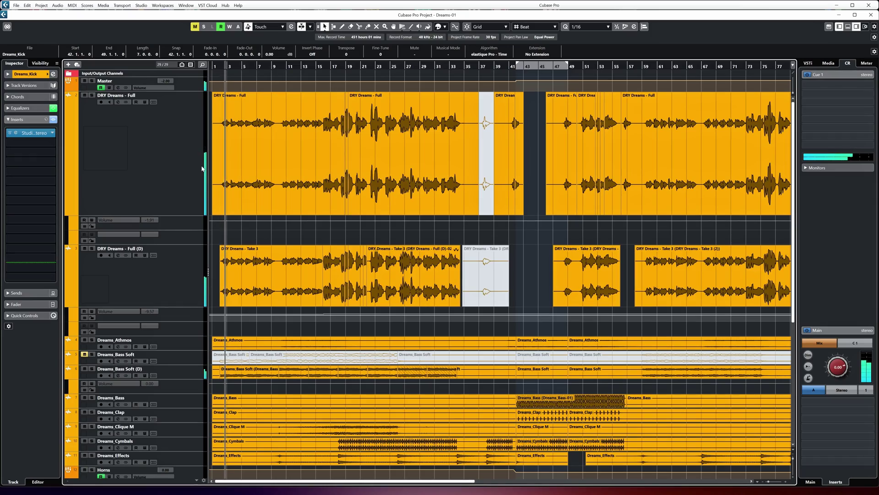
left_click(202, 168)
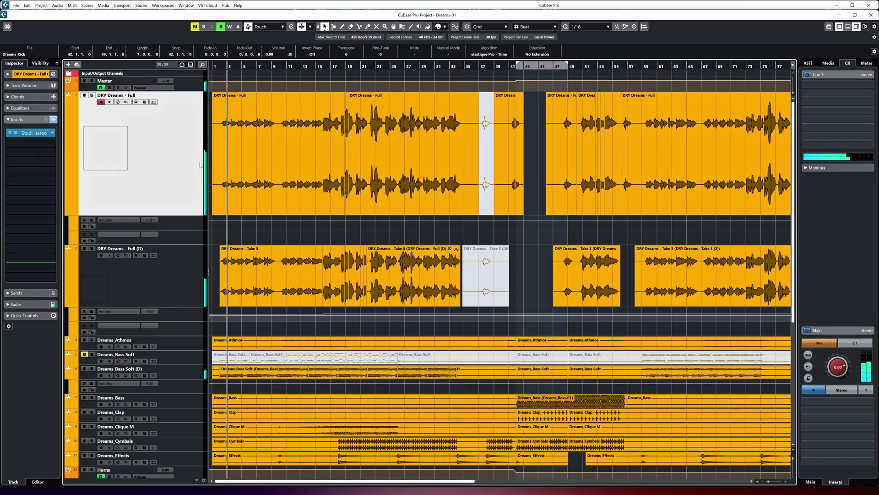
left_click(35, 133)
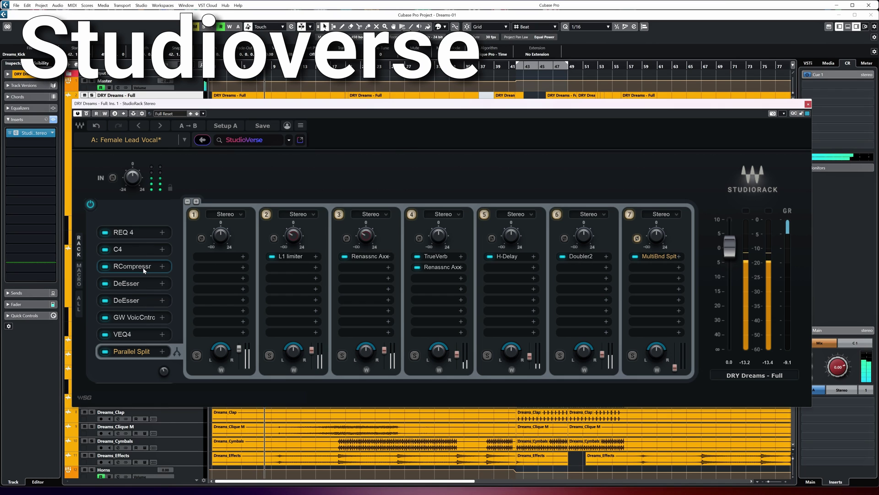
left_click(144, 270)
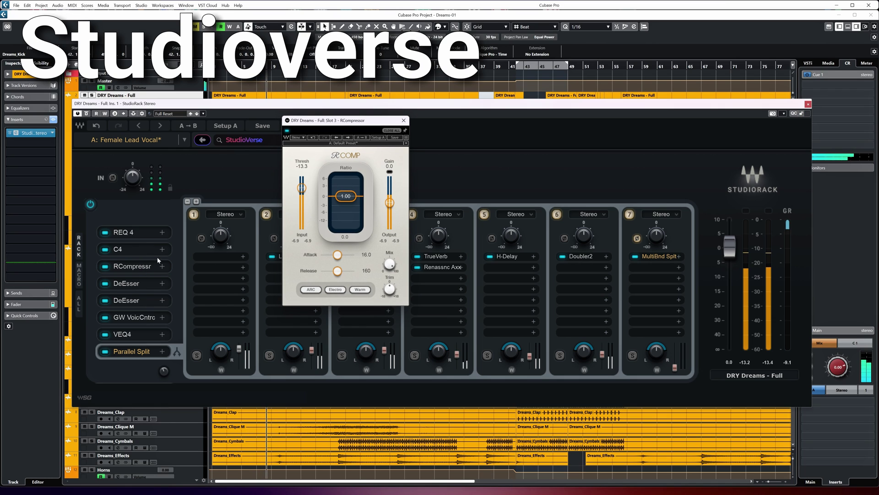
left_click(404, 121)
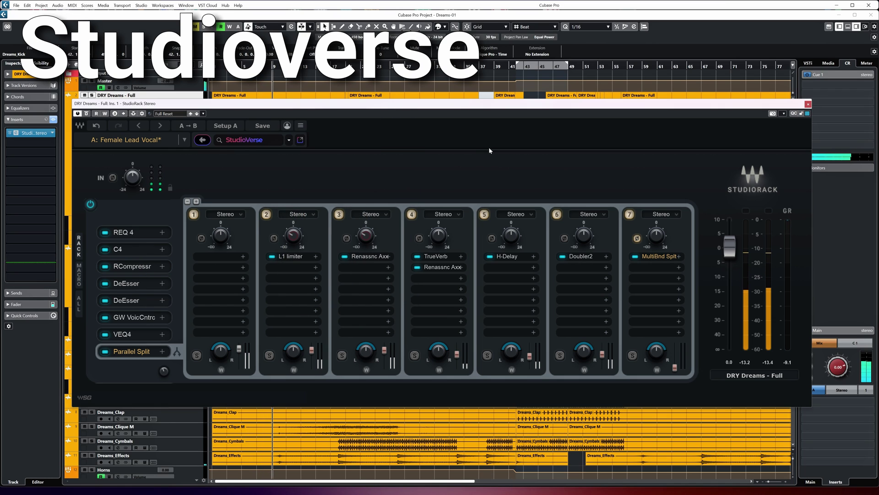
left_click(808, 104)
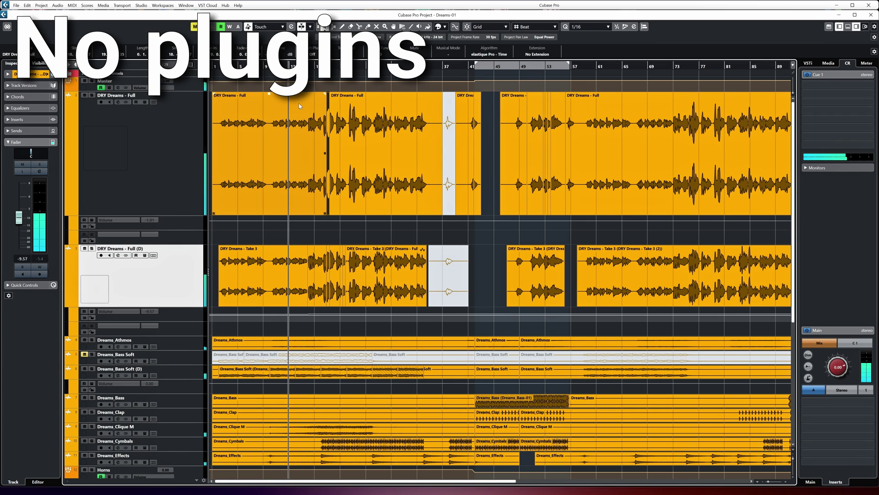
left_click(374, 225)
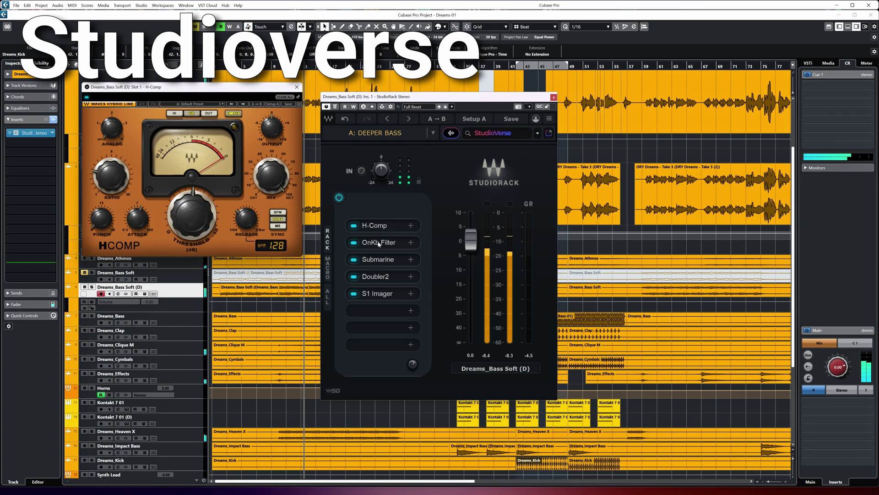
left_click(378, 242)
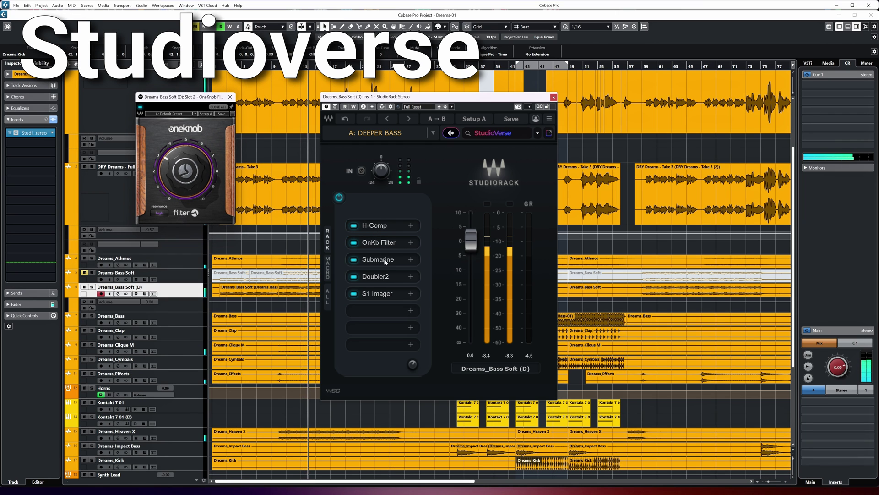
left_click(384, 260)
left_click(380, 277)
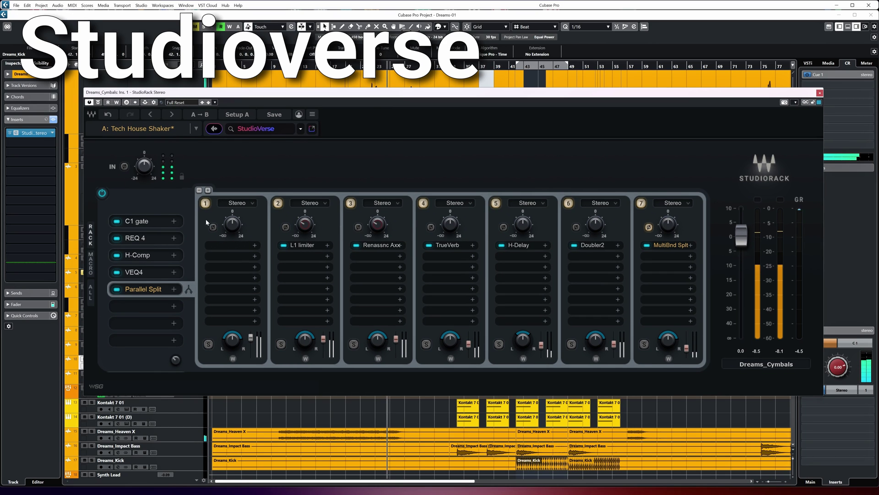
left_click(147, 220)
left_click(138, 238)
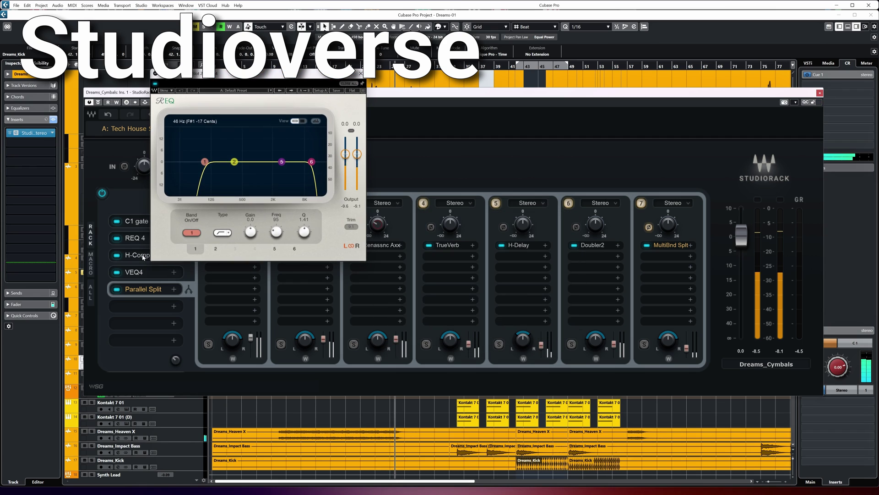
left_click(137, 254)
left_click(134, 272)
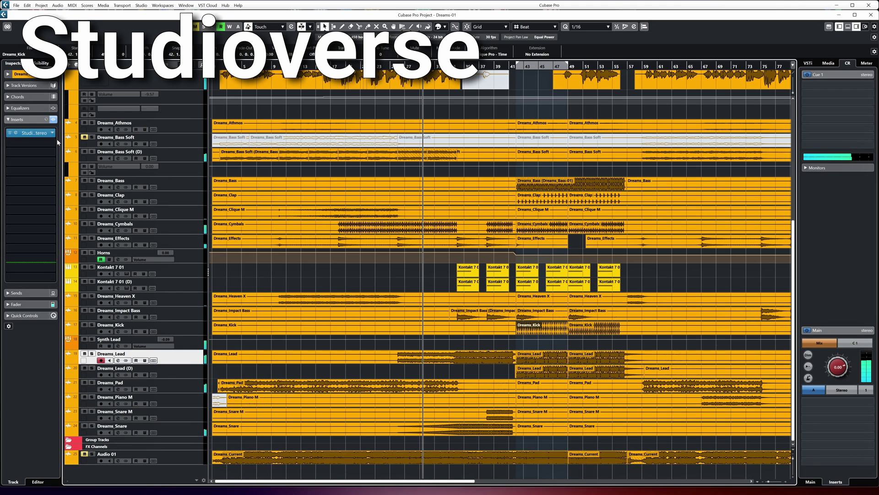
left_click(28, 132)
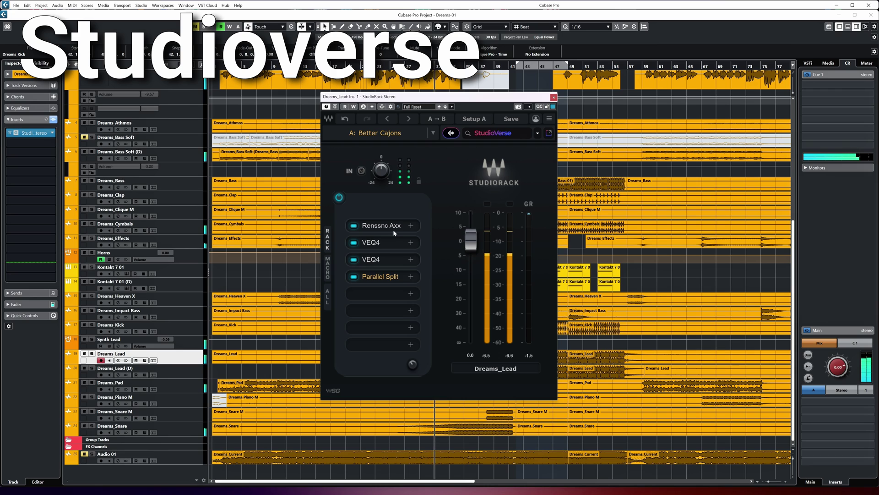
left_click(384, 276)
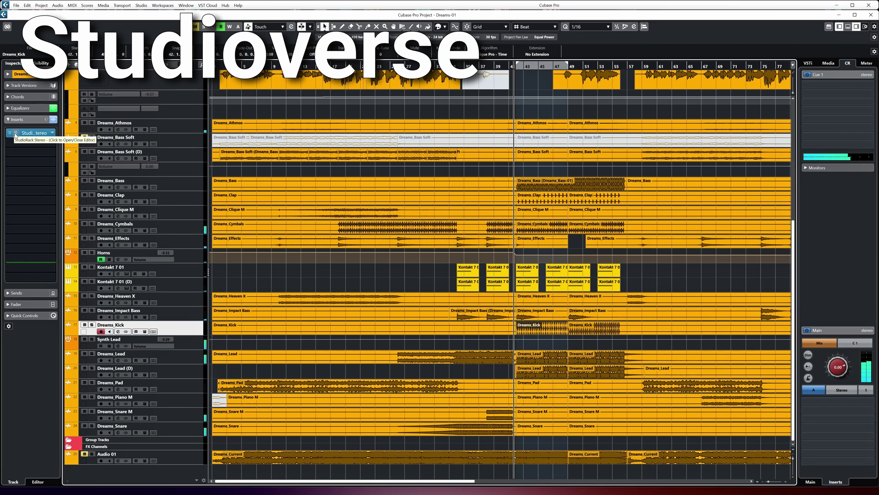
left_click(16, 133)
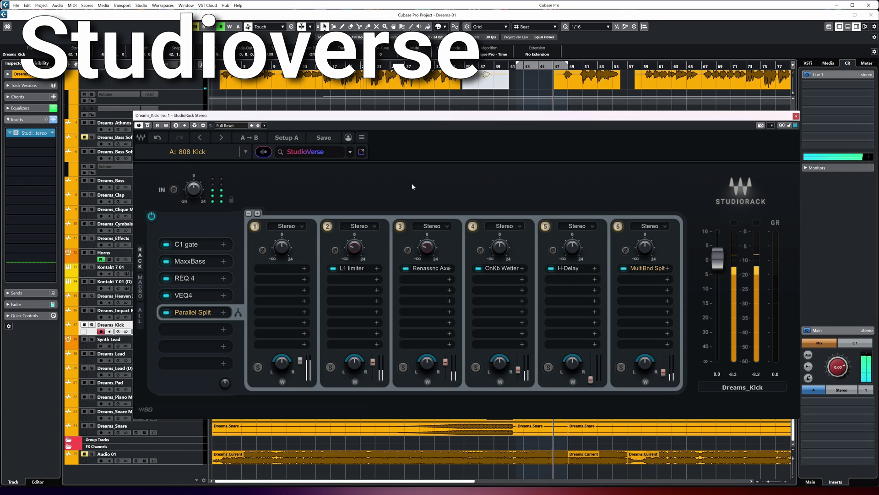
left_click(796, 116)
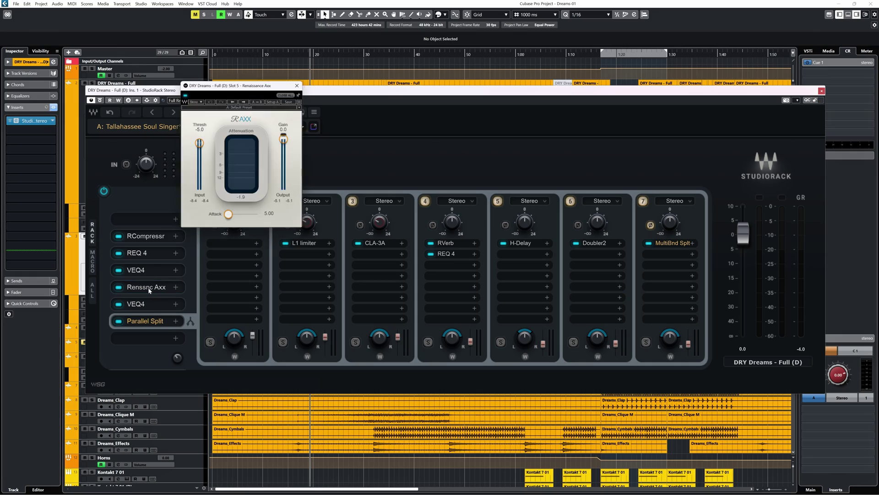
left_click(301, 84)
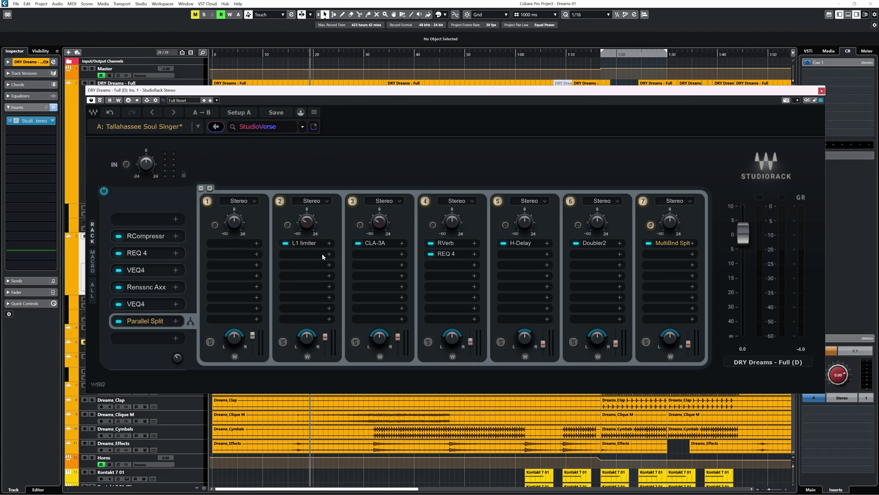
left_click(305, 244)
left_click(553, 216)
left_click(594, 243)
left_click(569, 217)
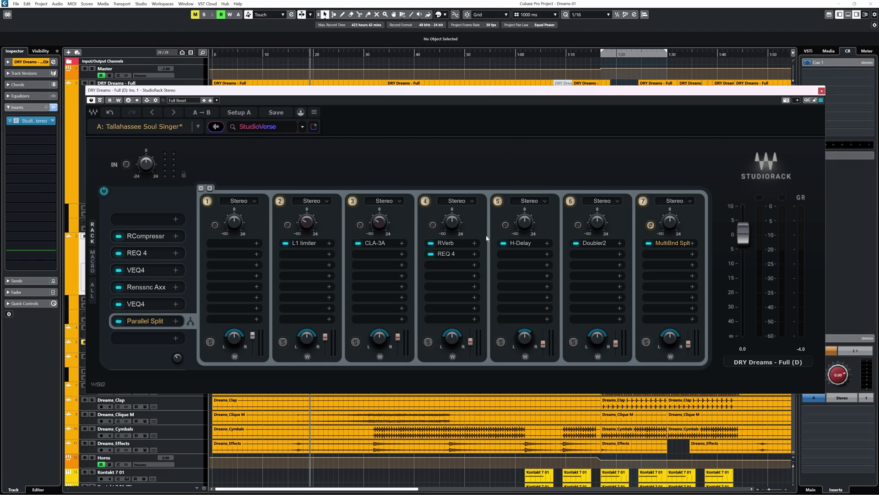
left_click(446, 244)
left_click(580, 200)
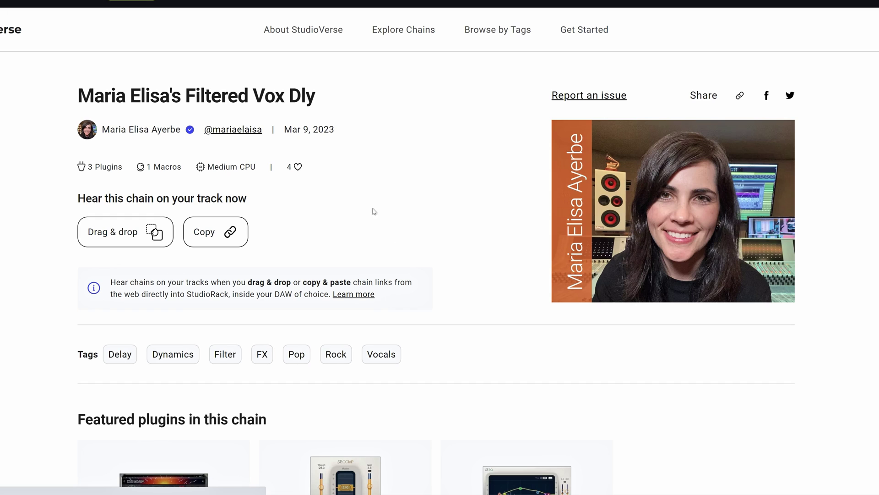
scroll(374, 211, "down", 4)
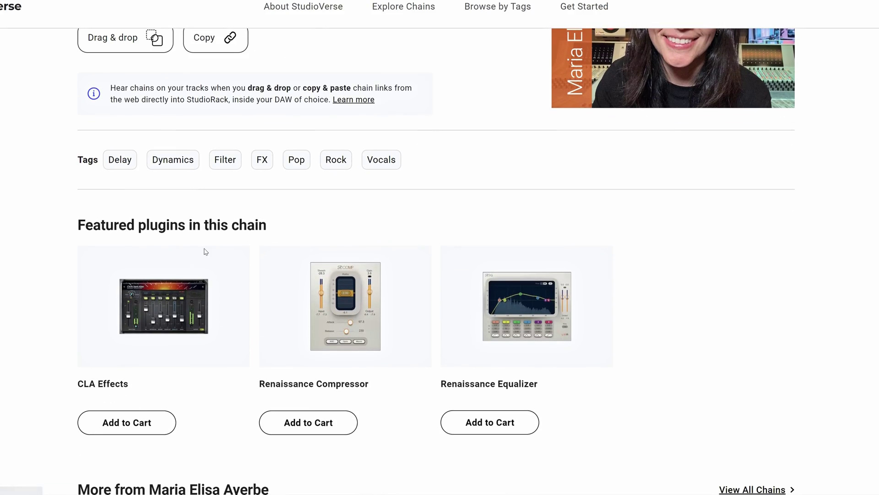